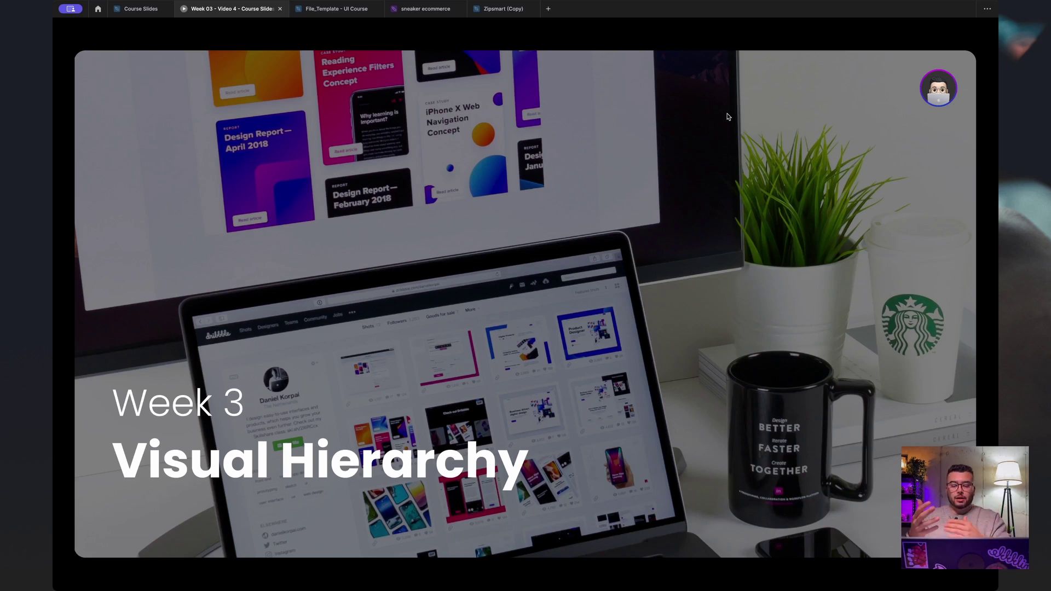
Step: Advance the lesson to slide 2, Visual Hierarchy with Aesthetic, Accessibility and Styles
key("Right")
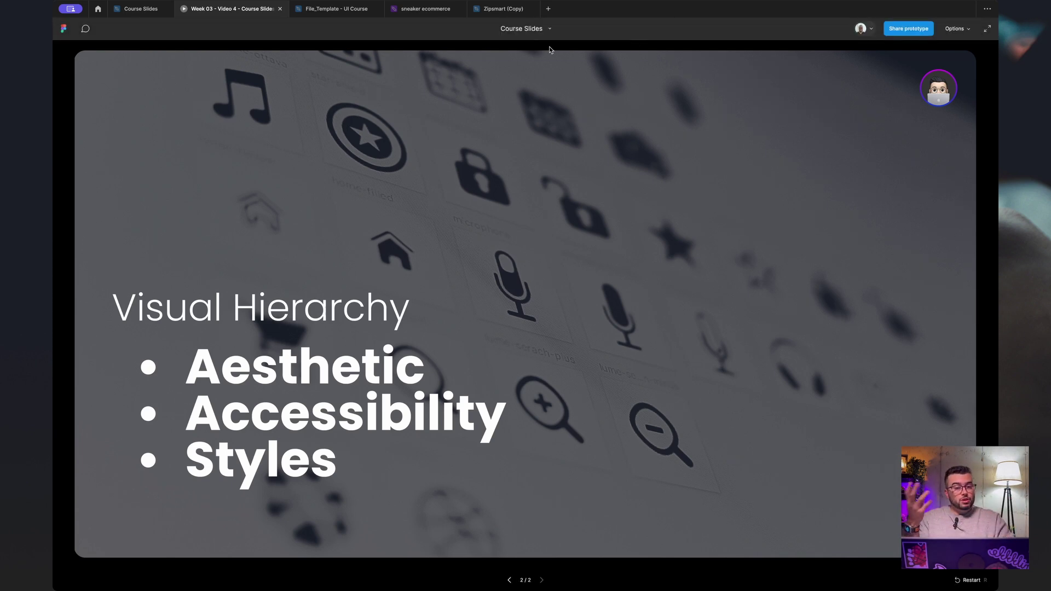
mouse_move(506, 13)
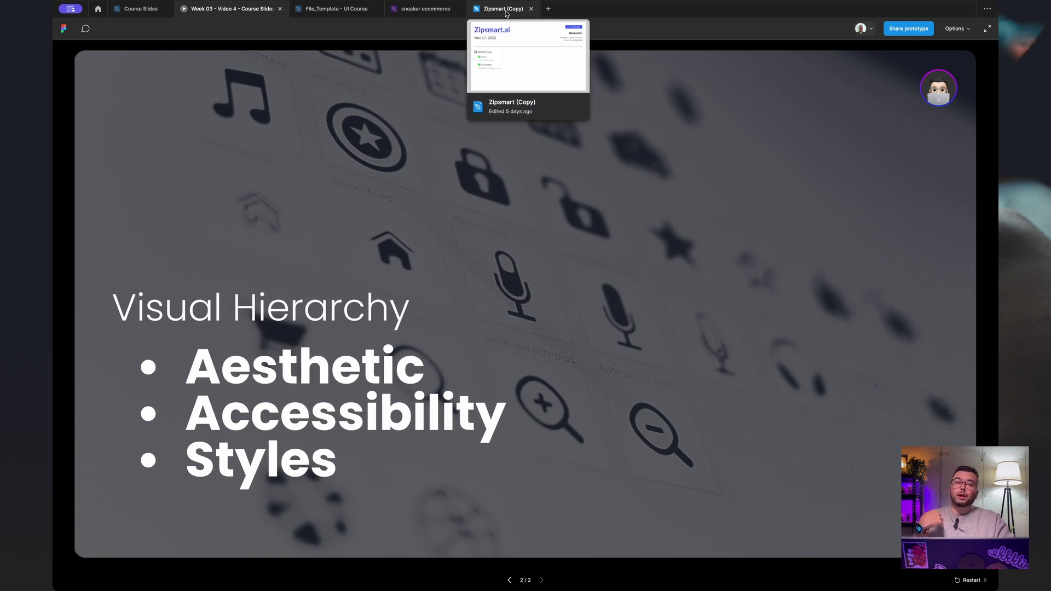
Step: Switch to the Zipsmart (Copy) file and zoom in on dashboard 7's state forecast map
left_click(506, 11)
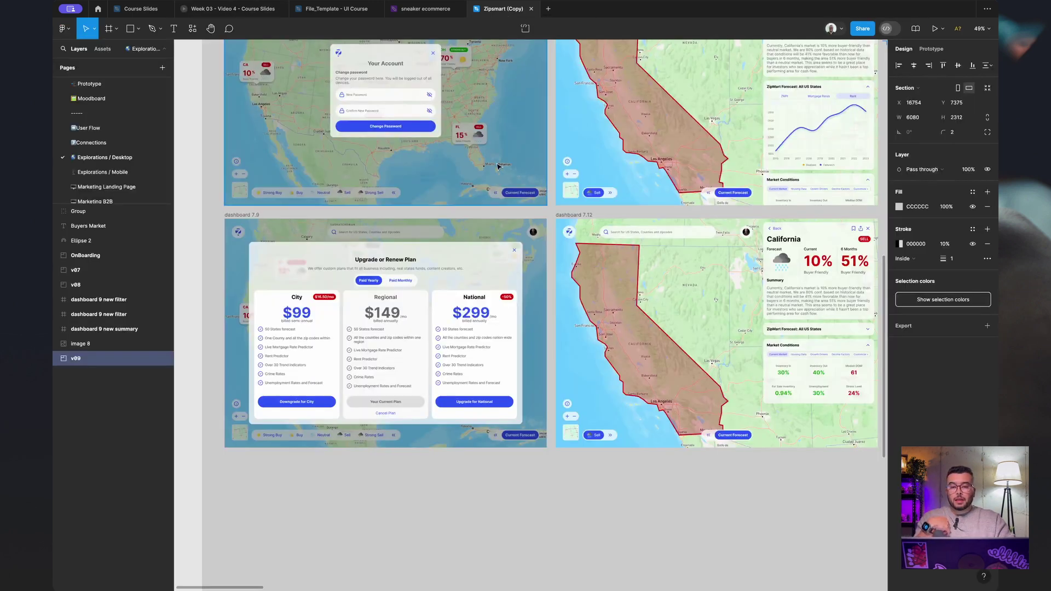
scroll(498, 167, "up", 3)
scroll(499, 167, "up", 7)
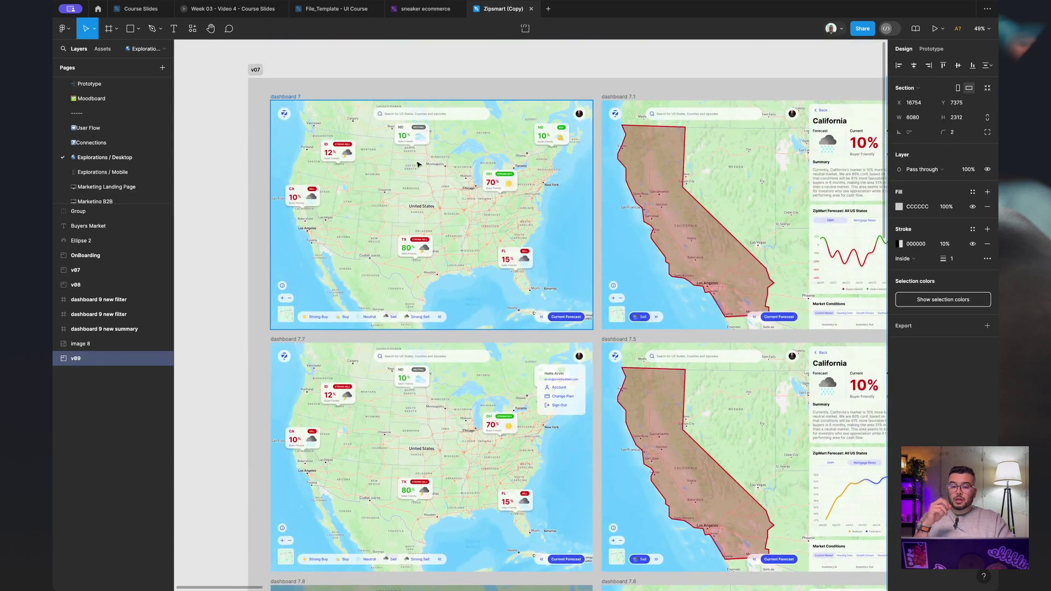
scroll(419, 163, "up", 5)
scroll(419, 164, "up", 2)
scroll(419, 163, "left", 2)
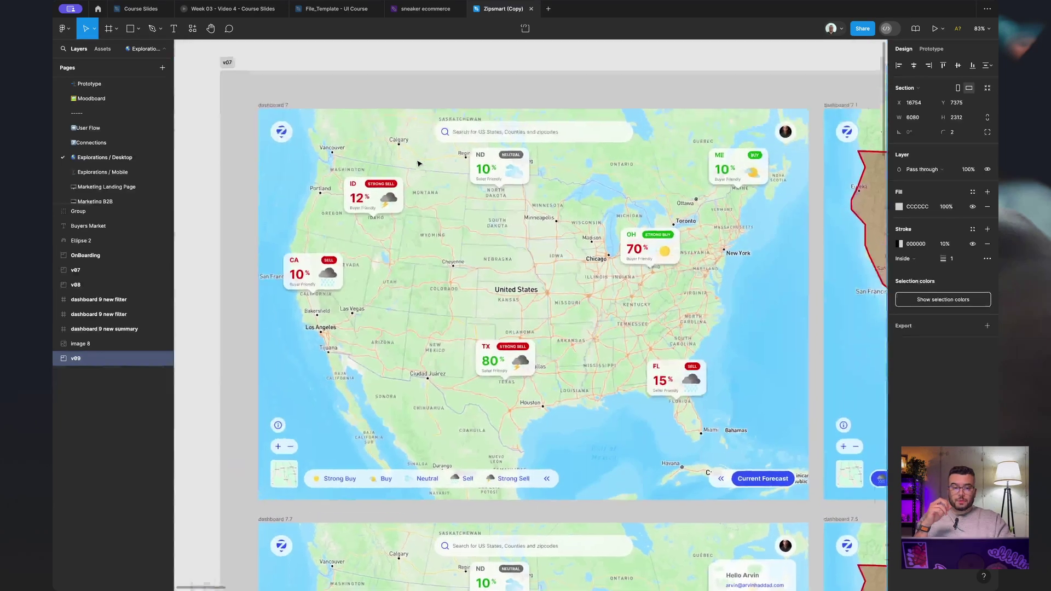
scroll(419, 163, "up", 2)
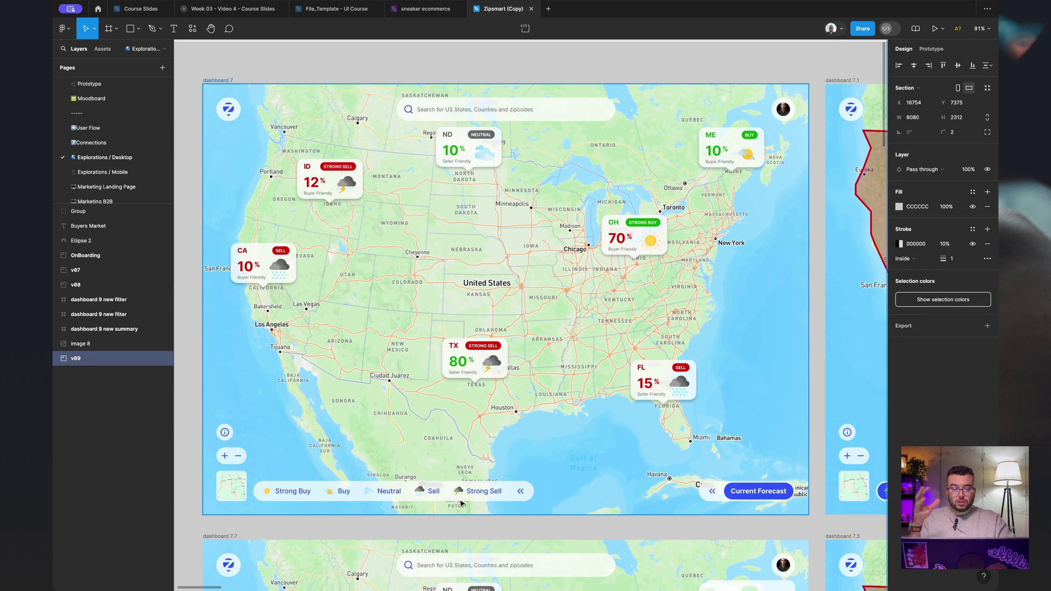
Step: Move past dashboard 7.7 to dashboard 7.1's California panel with SELL, 10% and 51% forecasts
scroll(744, 496, "down", 2)
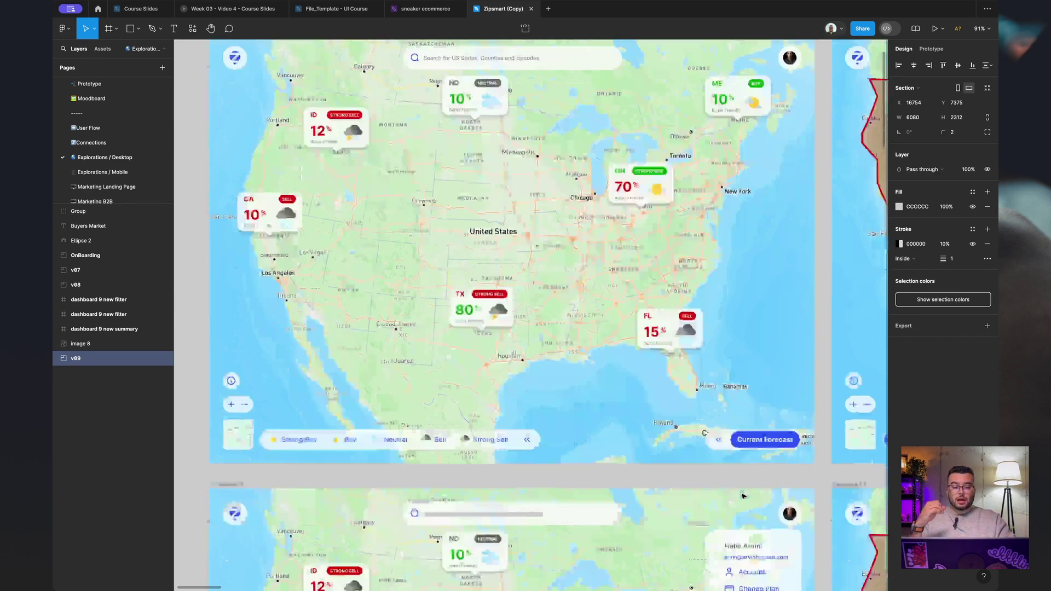
scroll(743, 495, "down", 8)
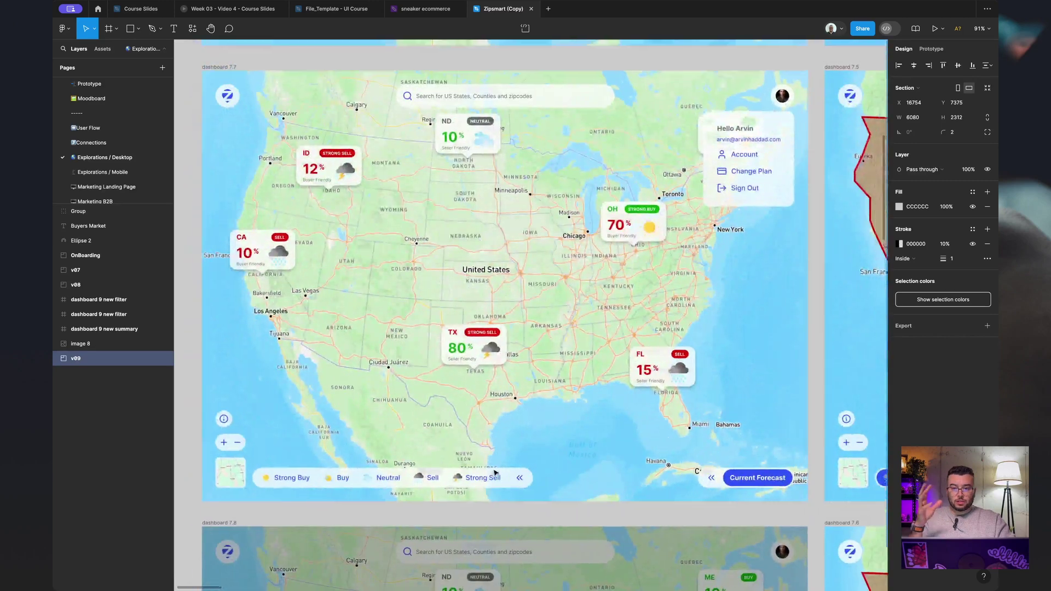
scroll(494, 471, "up", 3)
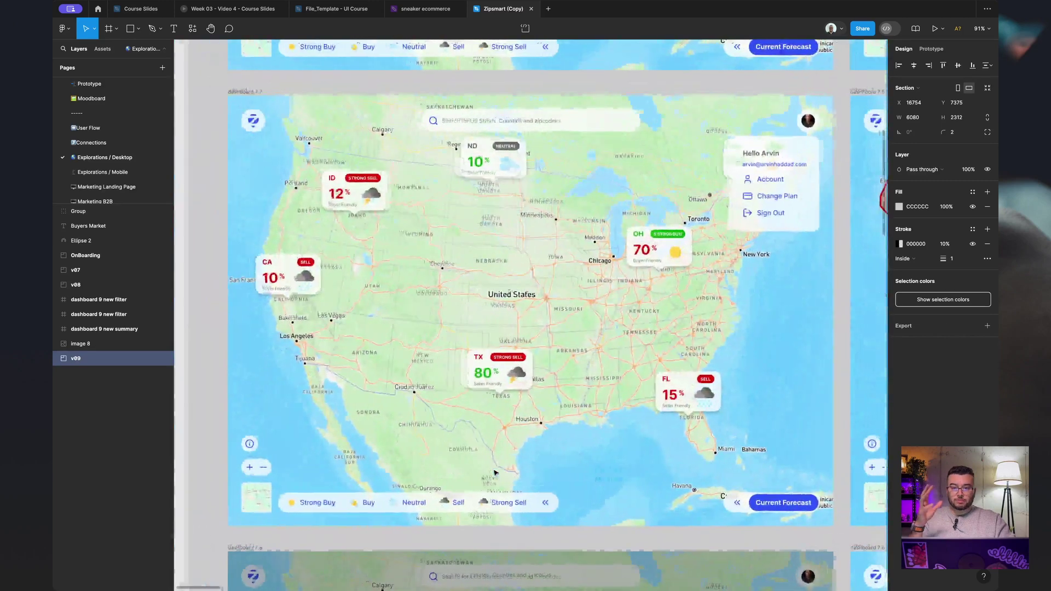
scroll(494, 472, "right", 10)
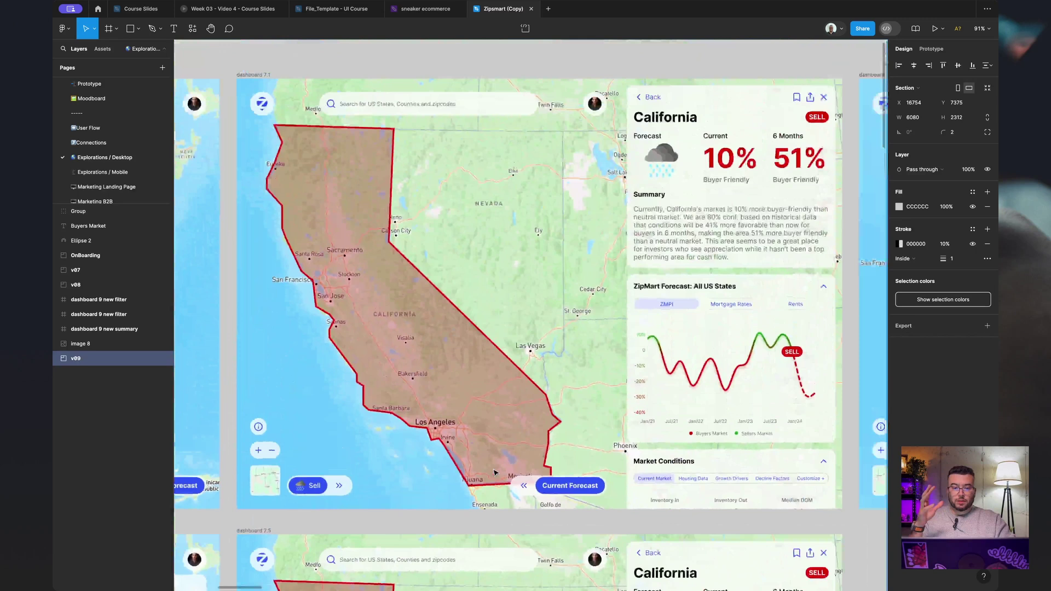
scroll(494, 472, "up", 3)
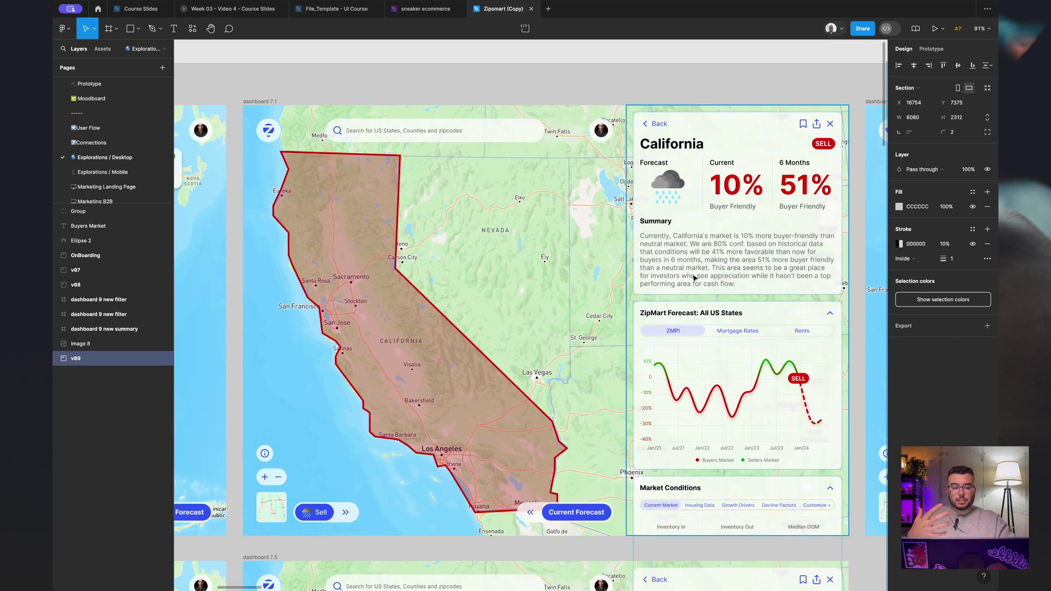
Step: Move past the Your Account frame to dashboard 7.9's pricing modal (City $99, Regional $149, National $299)
scroll(664, 371, "down", 10)
scroll(665, 370, "left", 3)
scroll(664, 371, "left", 10)
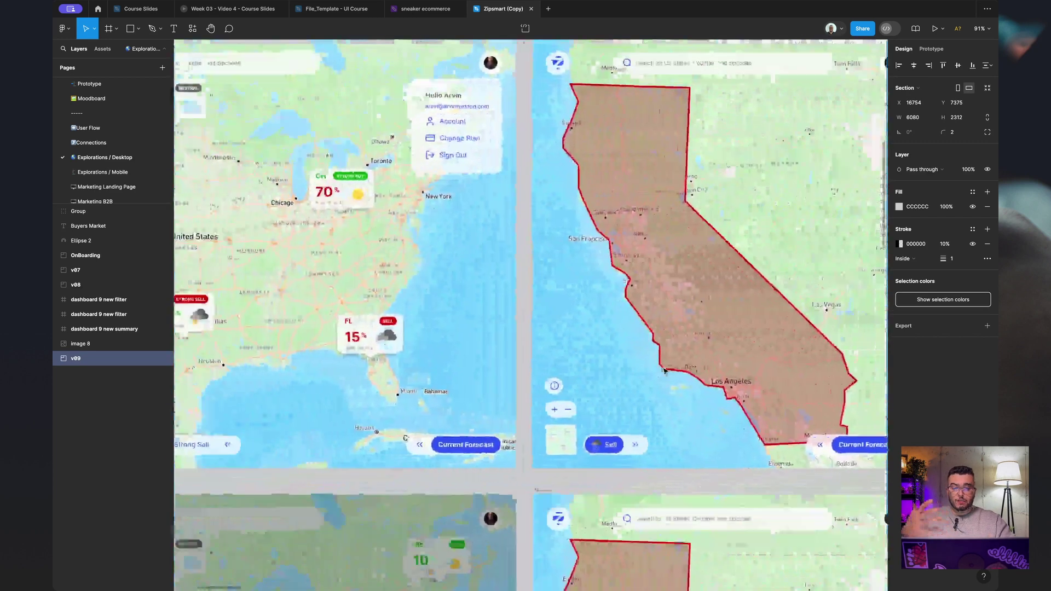
scroll(664, 370, "up", 3)
scroll(665, 370, "down", 3)
scroll(665, 371, "down", 20)
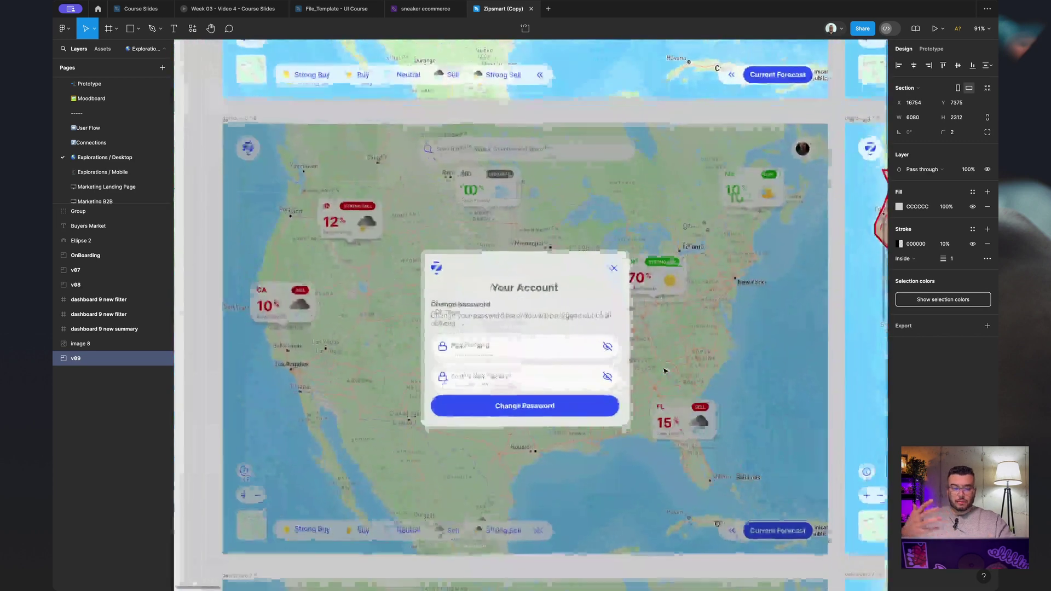
scroll(665, 371, "right", 2)
scroll(665, 371, "up", 3)
scroll(664, 370, "left", 1)
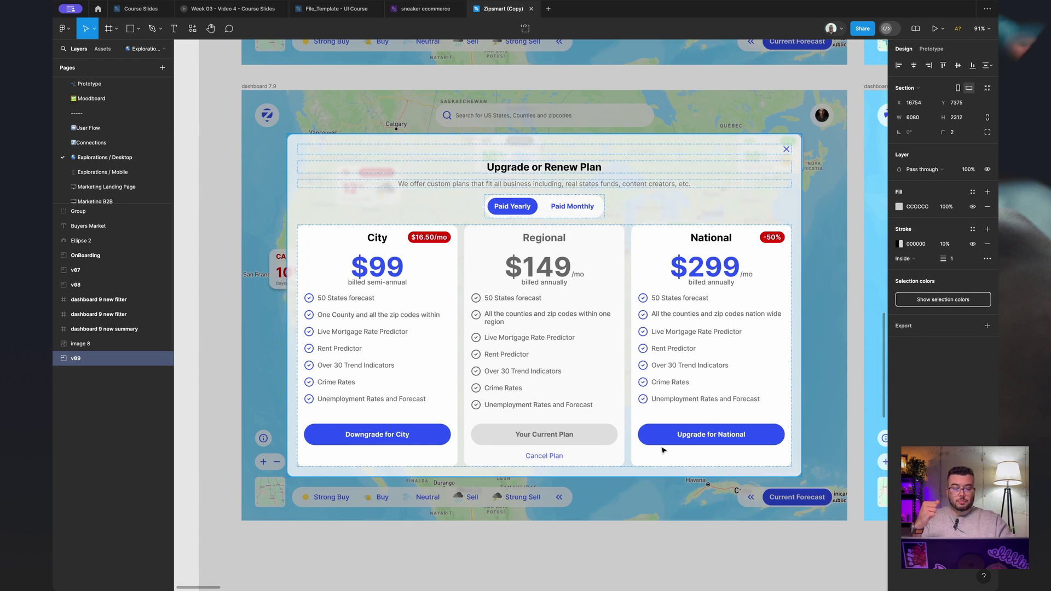
Step: Bring dashboard 7.3's Strong Buy state map with its Current-to-12-Months timeline filter into view
scroll(682, 464, "right", 10)
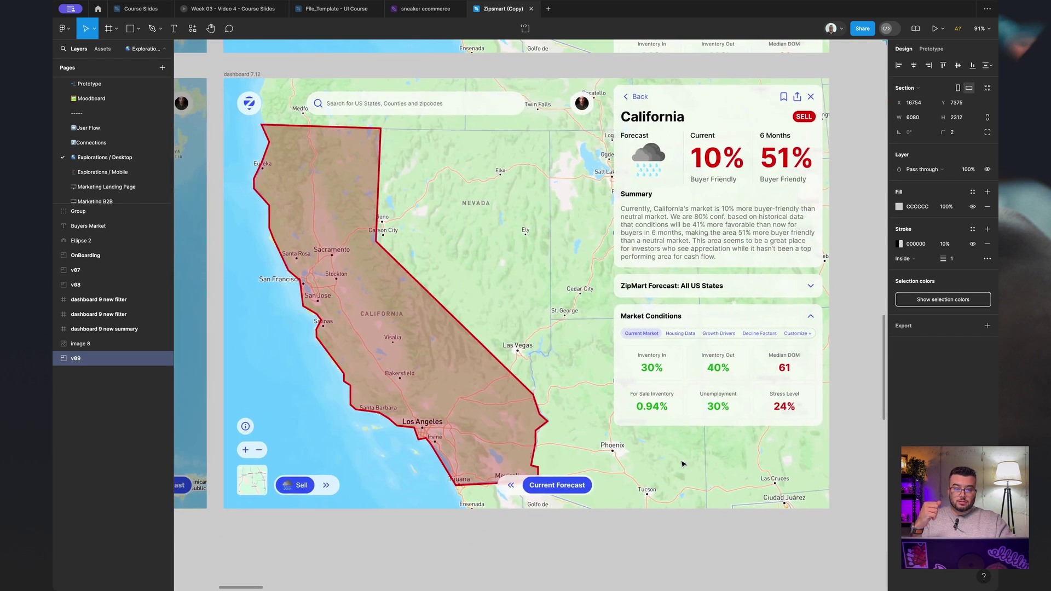
scroll(683, 465, "down", 10)
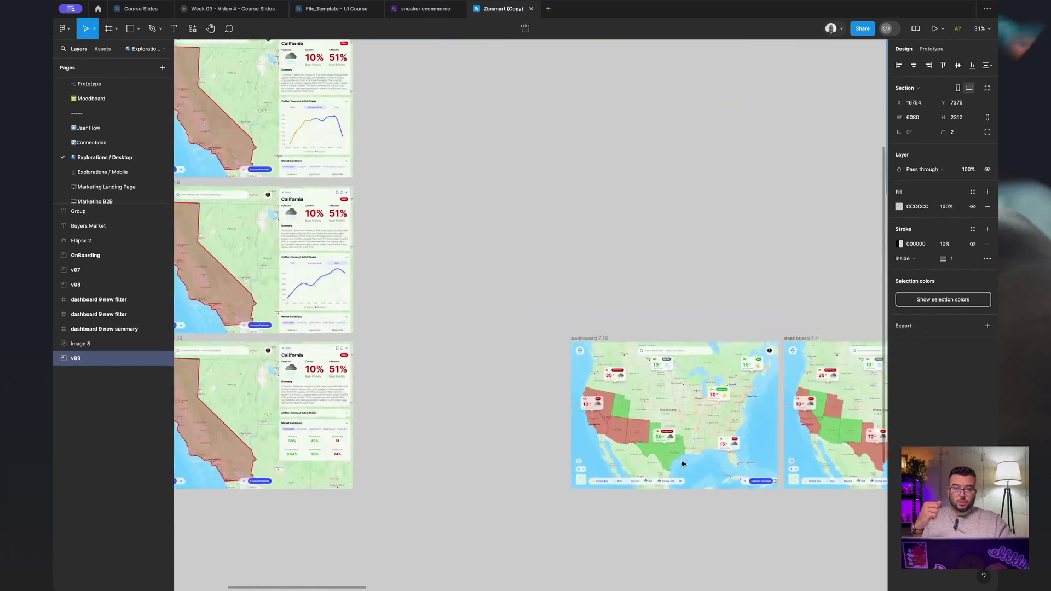
scroll(683, 464, "right", 15)
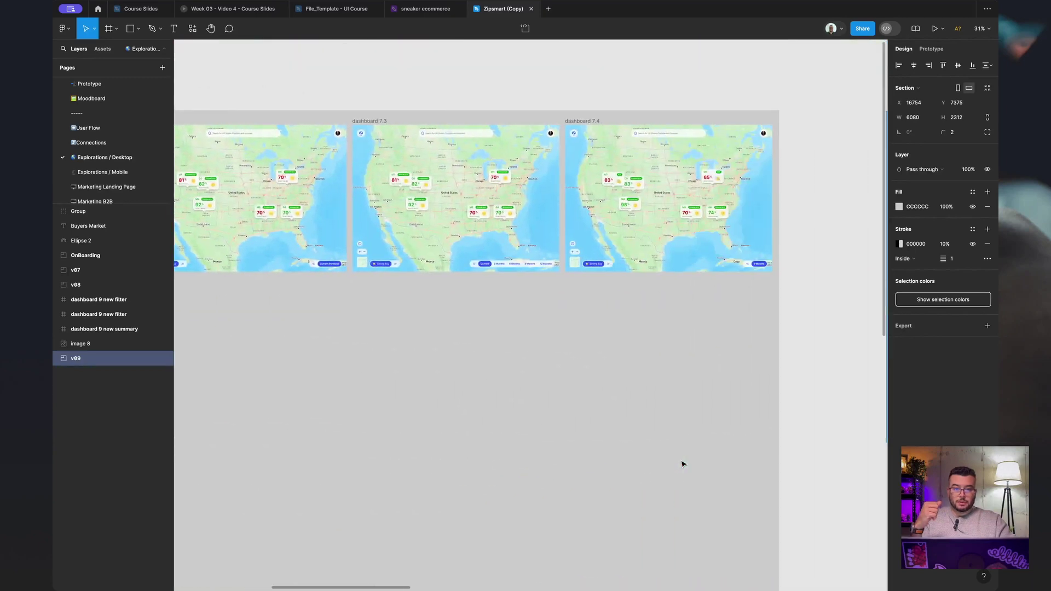
scroll(507, 263, "up", 10)
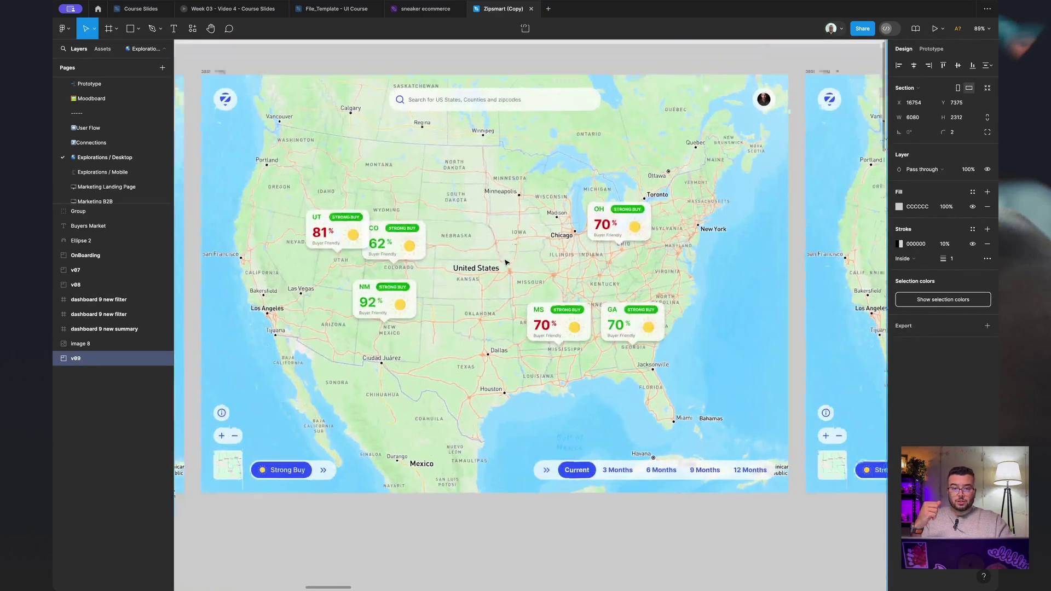
scroll(506, 262, "down", 1)
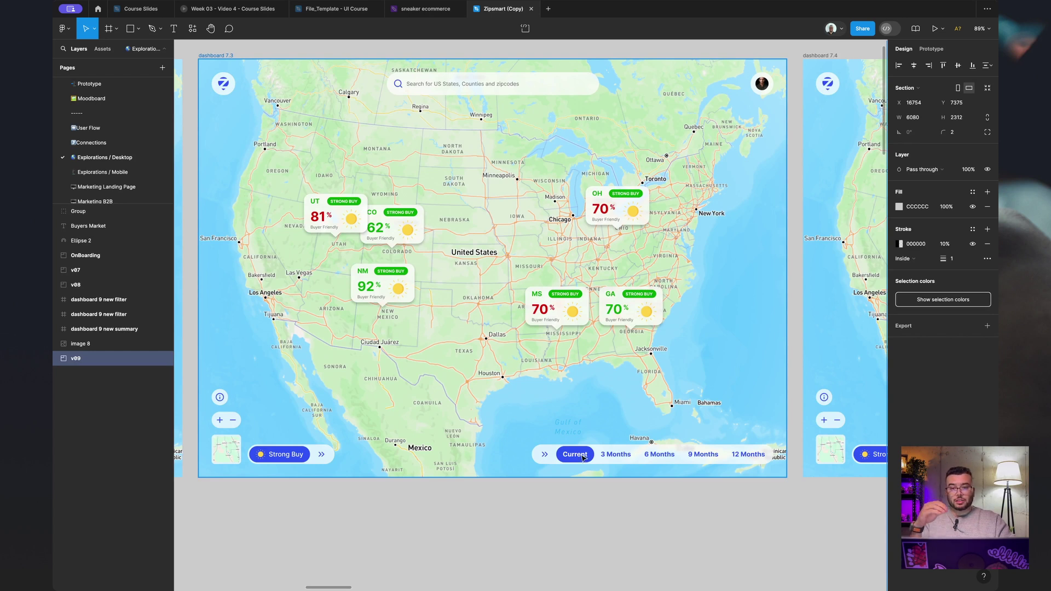
left_click(336, 9)
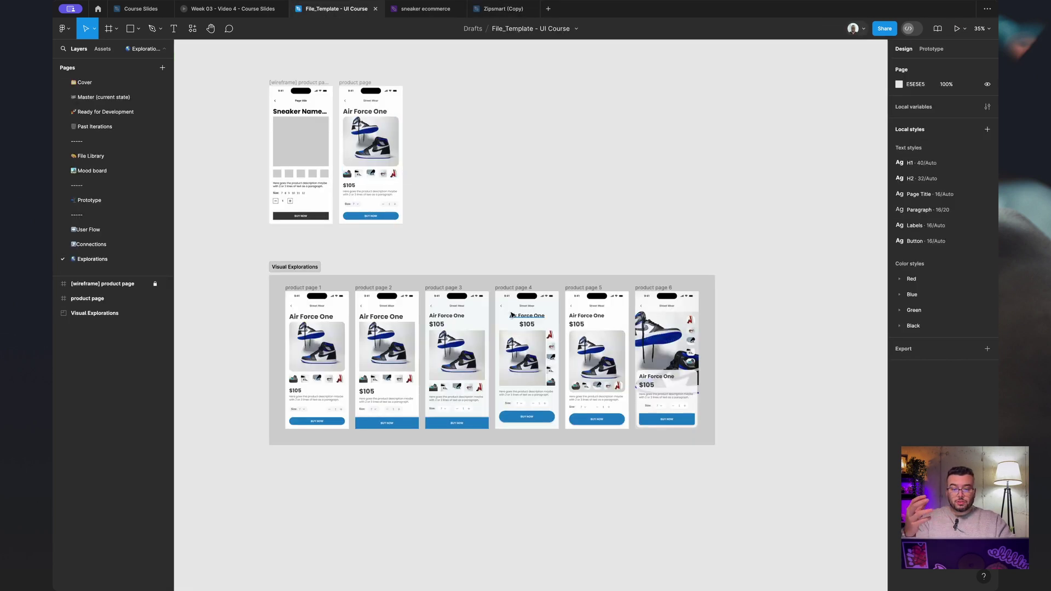
scroll(512, 315, "up", 3)
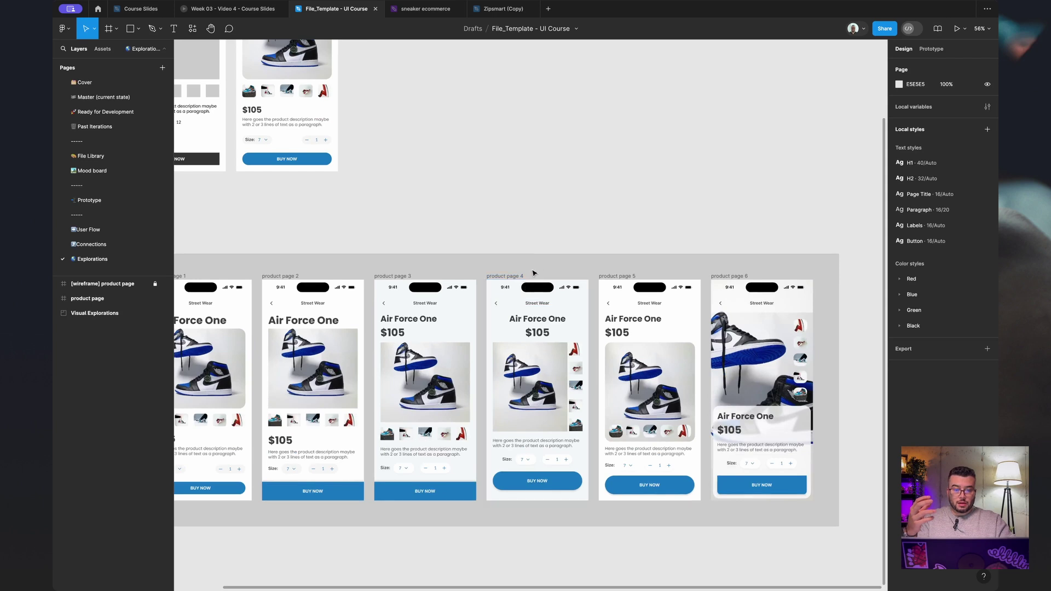
scroll(545, 259, "up", 5)
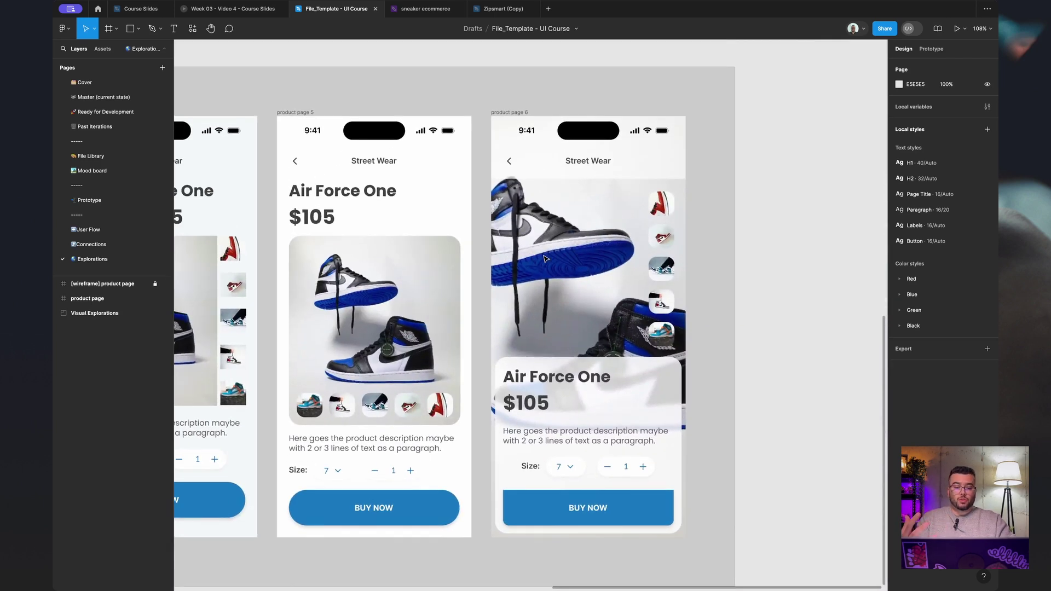
scroll(544, 259, "down", 2)
scroll(545, 259, "left", 1)
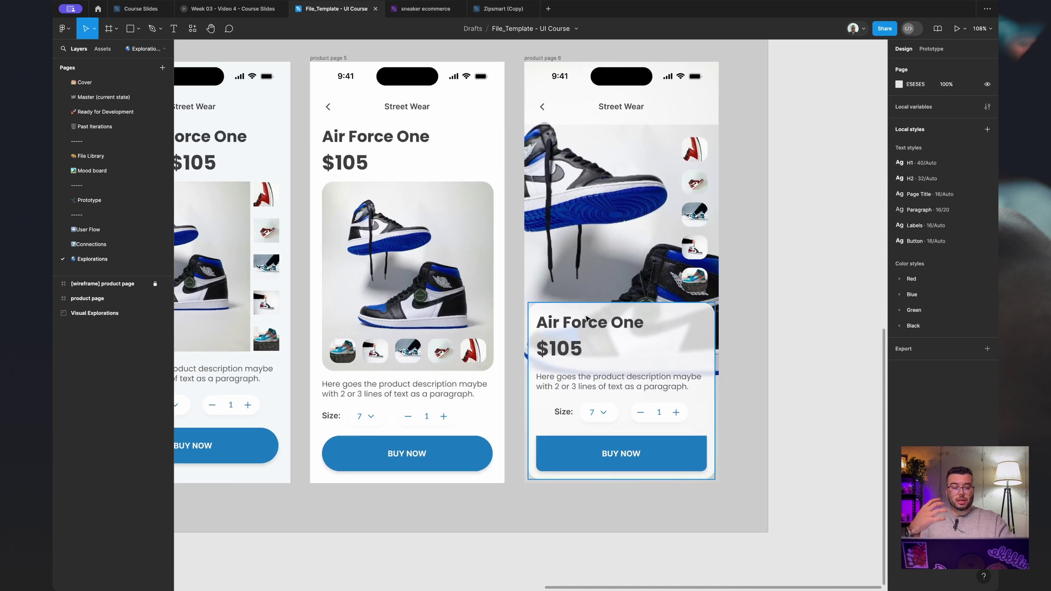
scroll(586, 319, "up", 2)
scroll(585, 319, "left", 5)
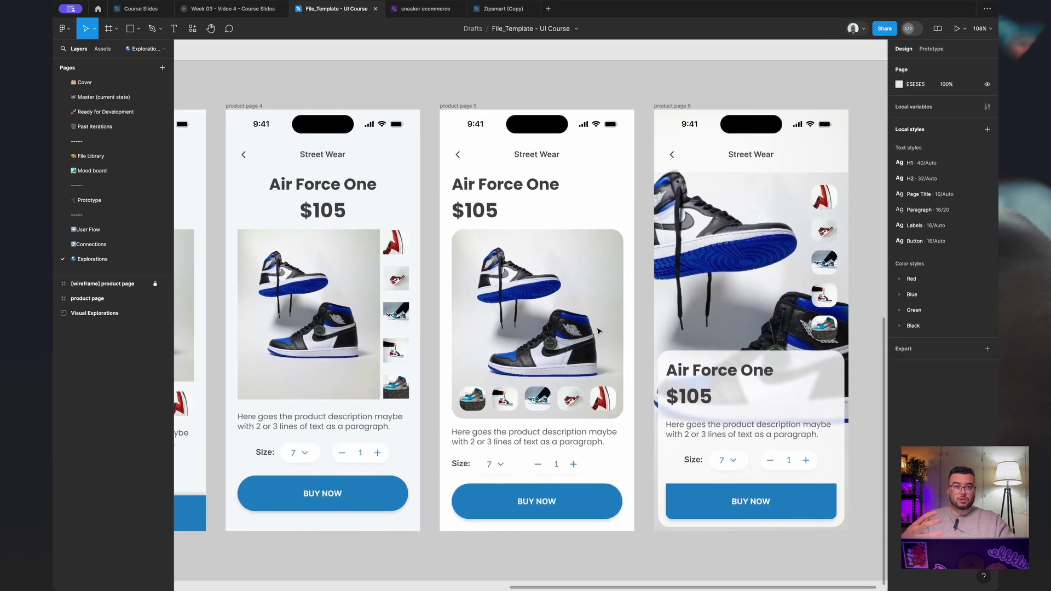
scroll(598, 331, "down", 1)
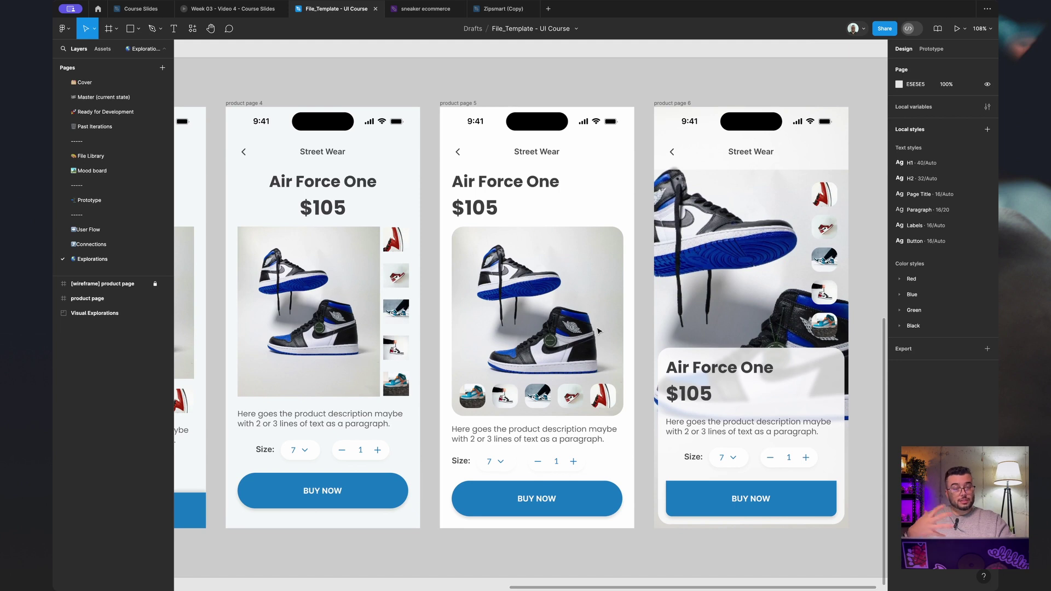
scroll(598, 331, "down", 1)
scroll(598, 331, "right", 1)
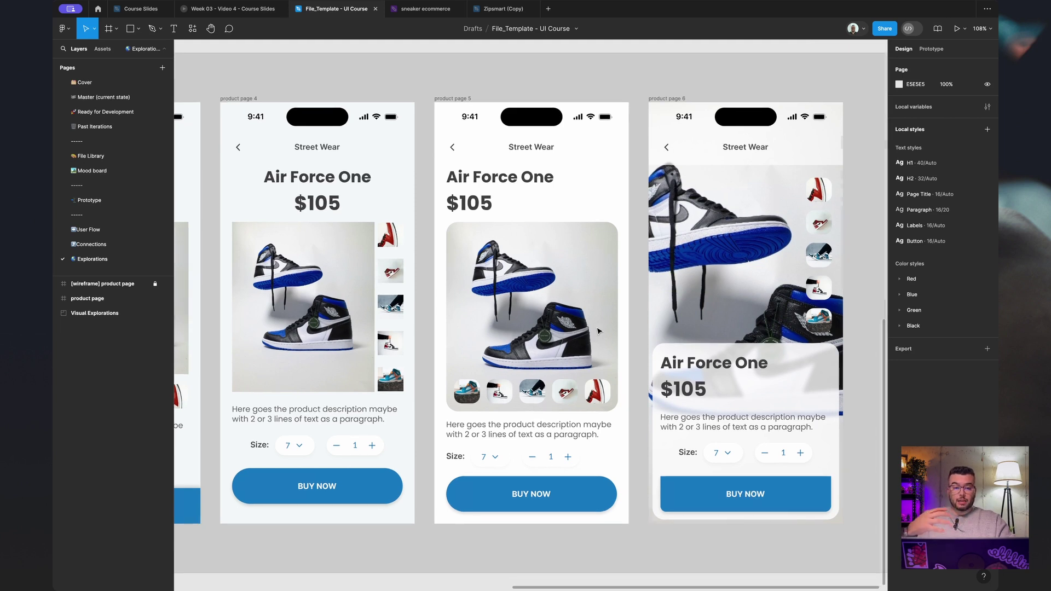
scroll(598, 331, "down", 5)
scroll(599, 331, "up", 2)
scroll(599, 331, "down", 1)
scroll(598, 331, "right", 1)
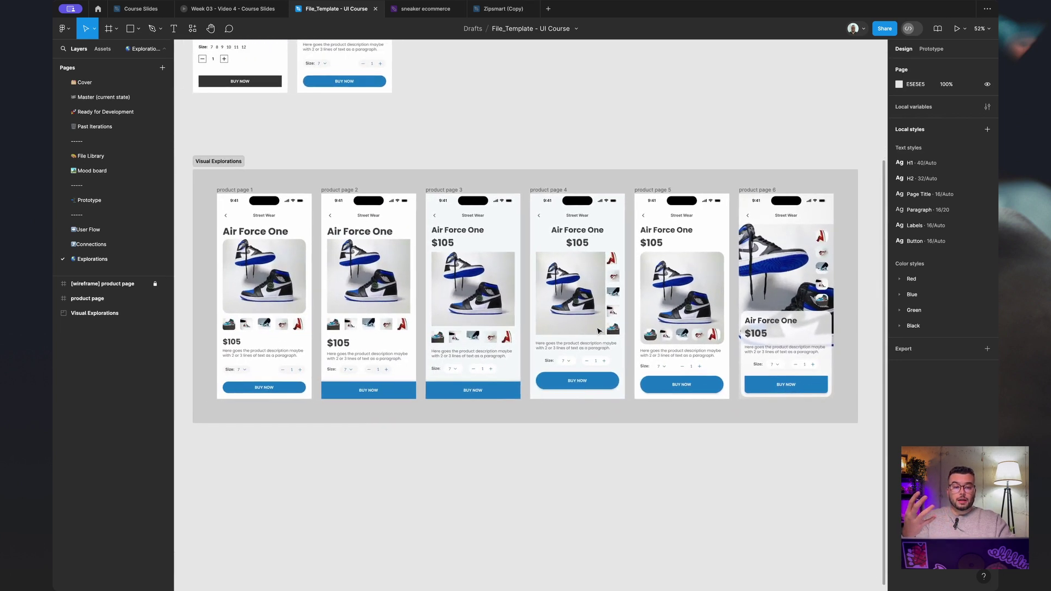